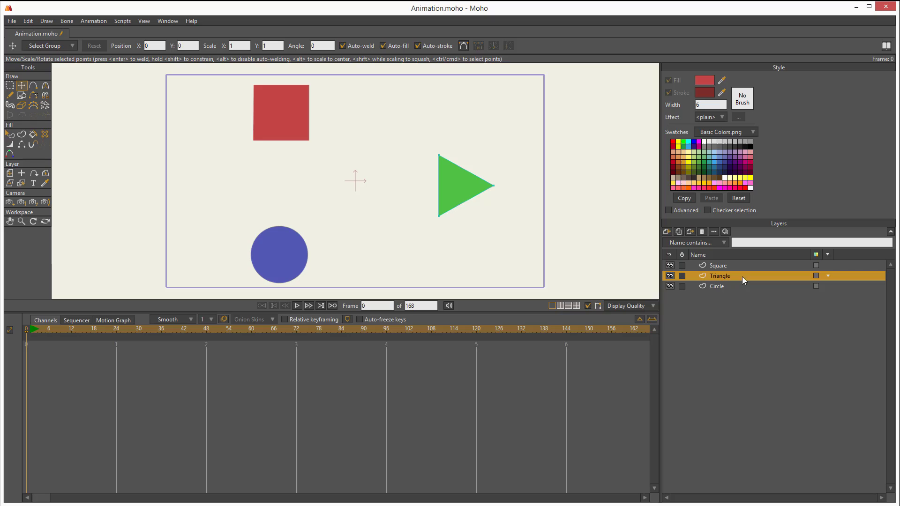
Select the Square layer in the Layers panel after clicking through Circle and Triangle
{"action": "left_click", "coordinate": [718, 287]}
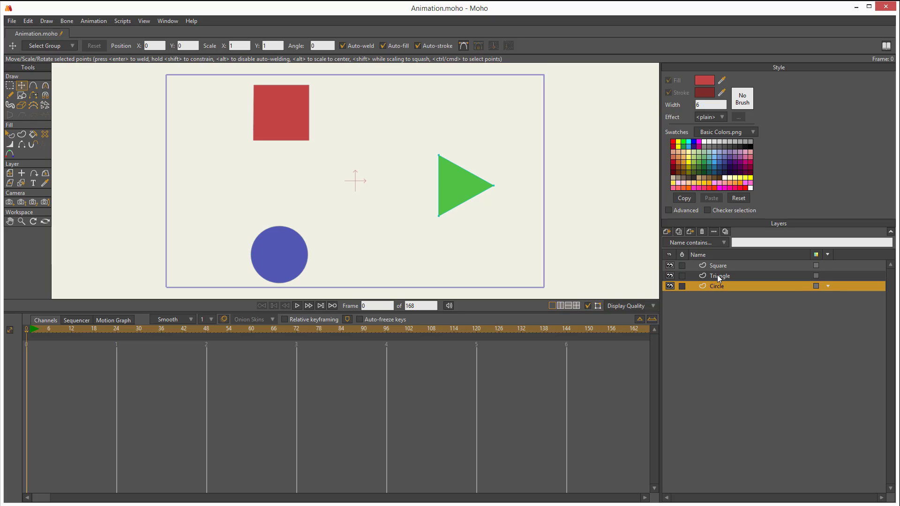
{"action": "left_click", "coordinate": [717, 275]}
{"action": "left_click", "coordinate": [718, 265]}
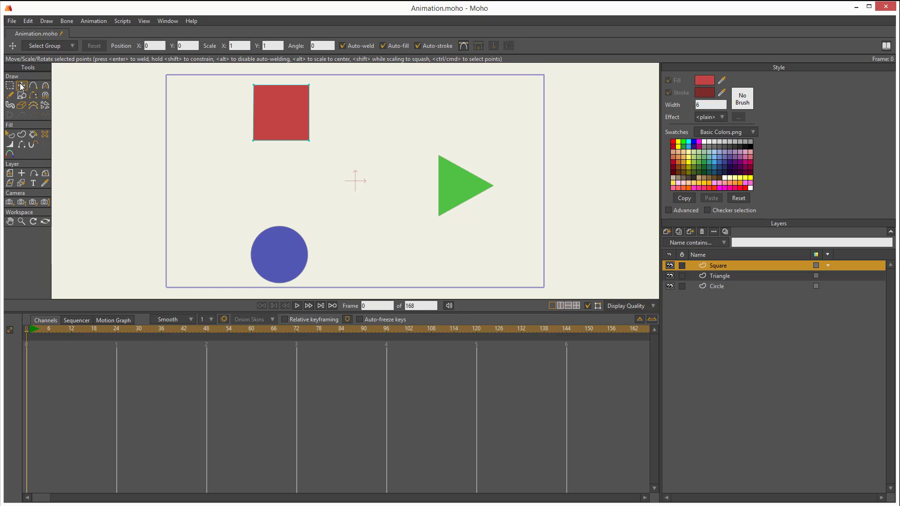
Select all of the red square's points and set the playhead to frame 1
{"action": "double_click", "coordinate": [284, 113]}
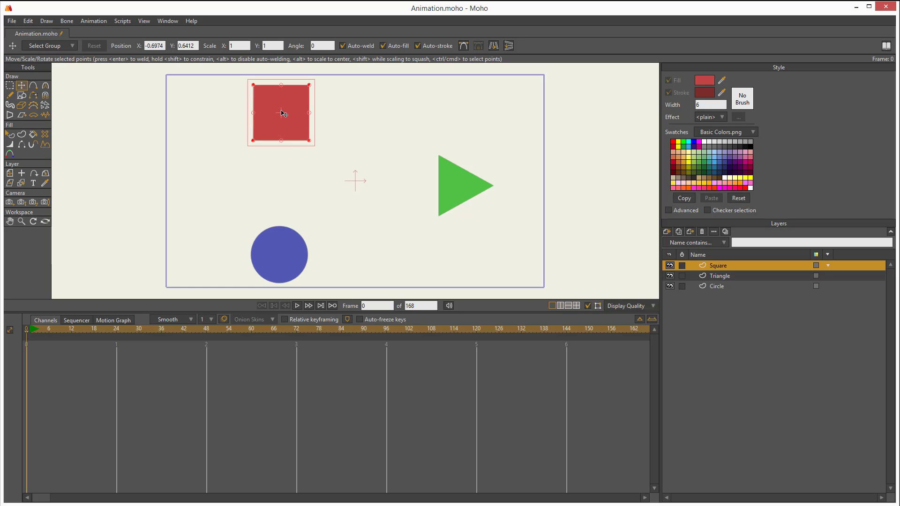
{"action": "left_click", "coordinate": [31, 330]}
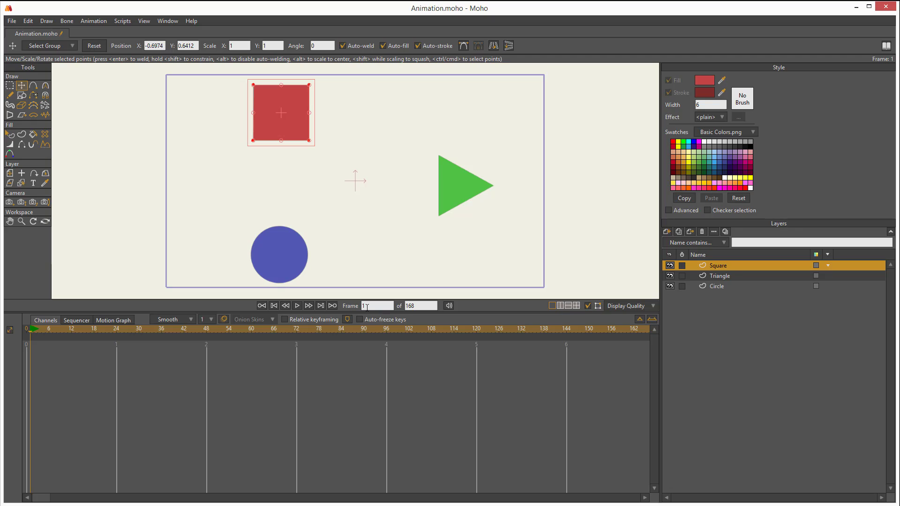
{"action": "left_click", "coordinate": [117, 329]}
{"action": "left_click", "coordinate": [28, 330]}
{"action": "left_click", "coordinate": [30, 330]}
Key the square's top-left start position, then drag it to the top-right at frame 24
{"action": "left_click", "coordinate": [289, 113]}
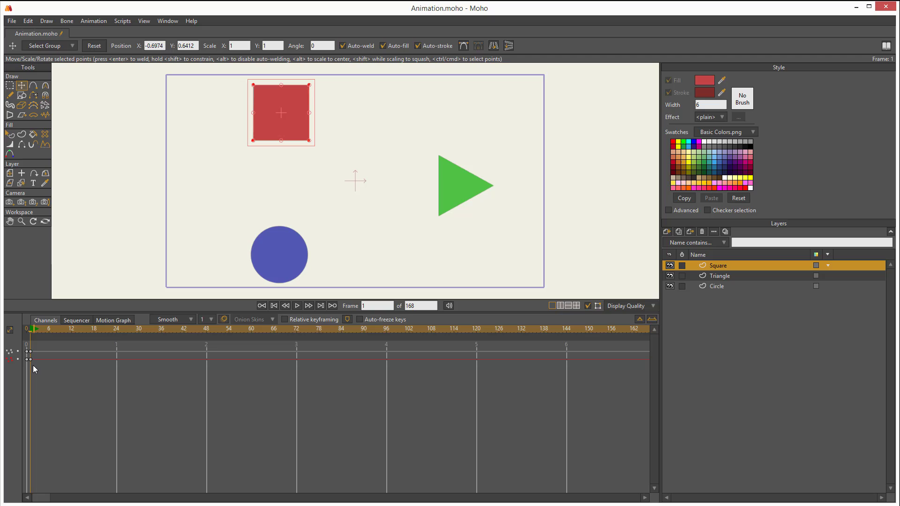
{"action": "left_click", "coordinate": [116, 328]}
{"action": "left_click_drag", "start_coordinate": [283, 126], "coordinate": [500, 128]}
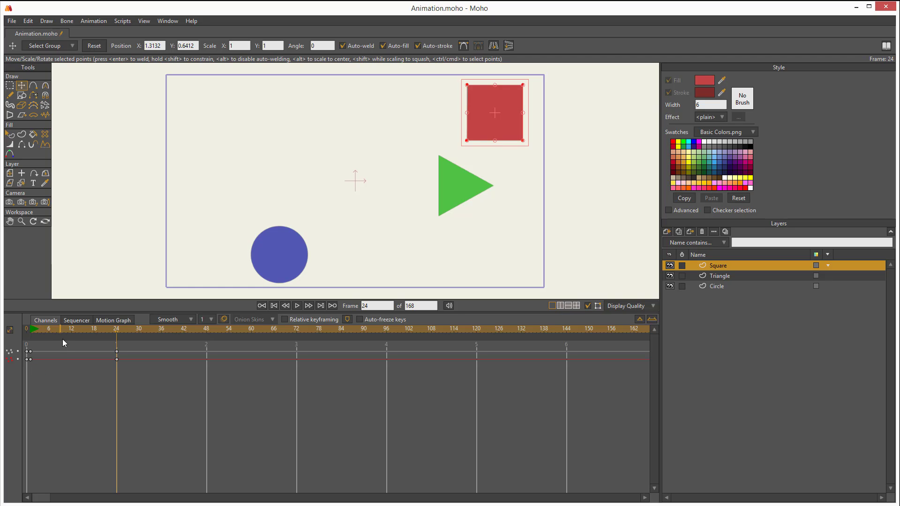
{"action": "left_click_drag", "start_coordinate": [61, 331], "coordinate": [29, 330]}
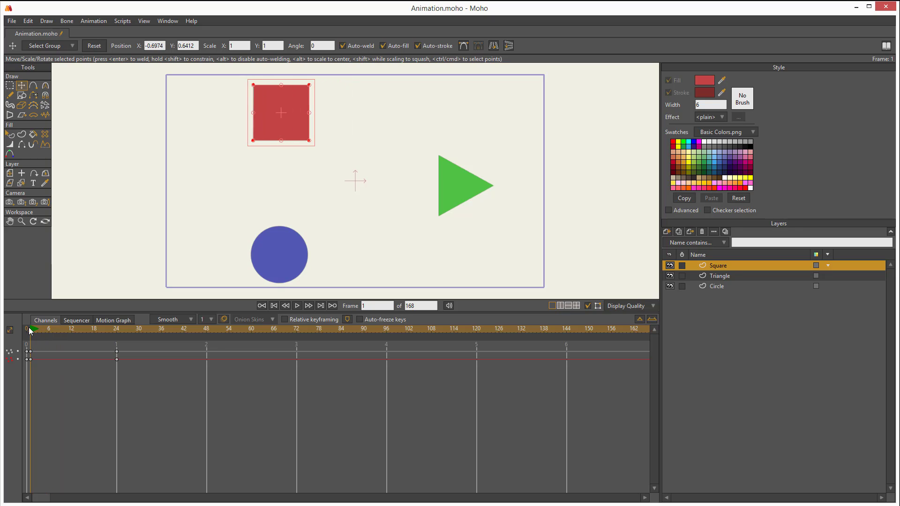
{"action": "left_click", "coordinate": [298, 306]}
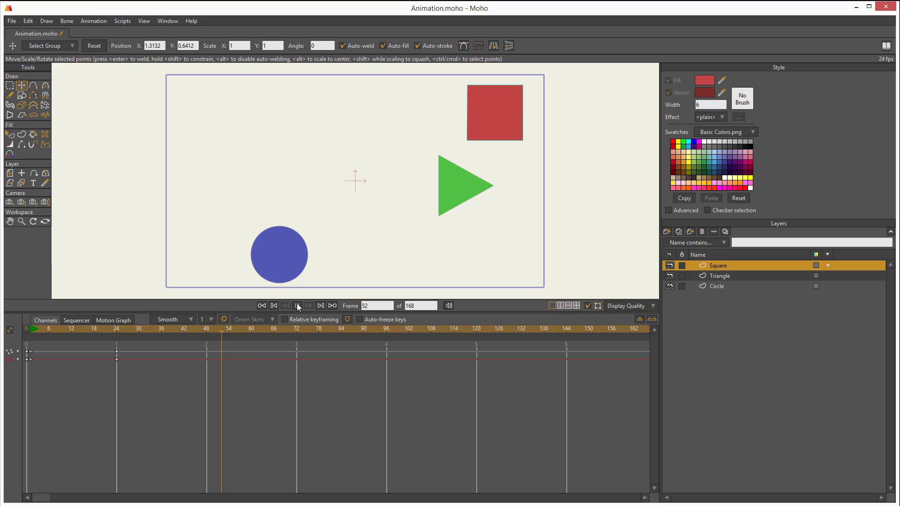
{"action": "left_click", "coordinate": [297, 306]}
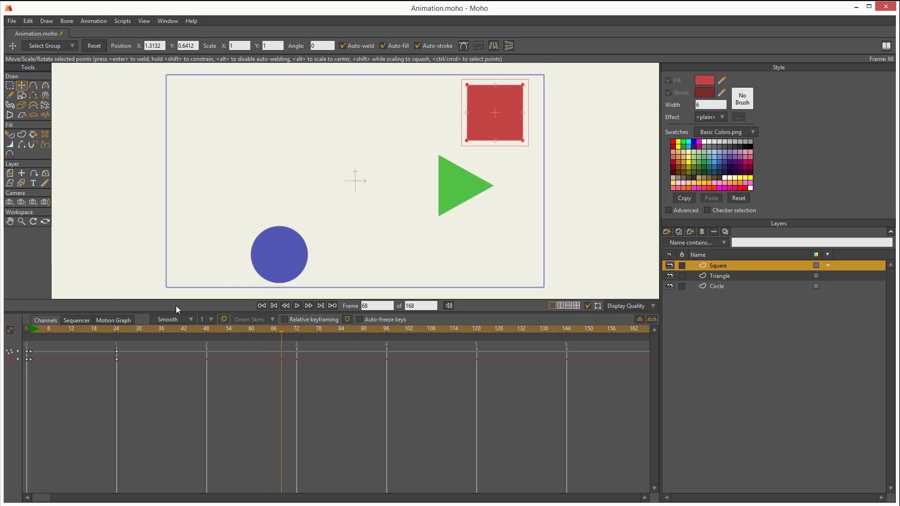
{"action": "left_click_drag", "start_coordinate": [52, 331], "coordinate": [33, 333]}
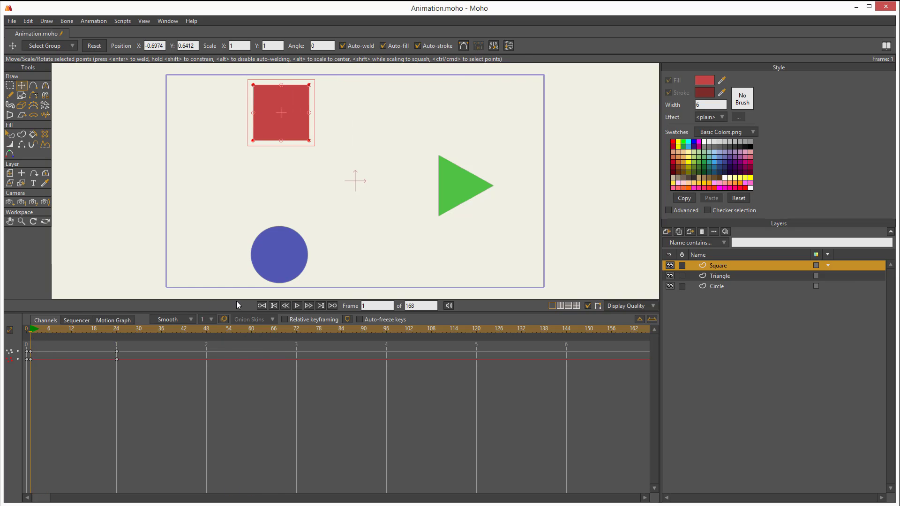
{"action": "left_click", "coordinate": [297, 306]}
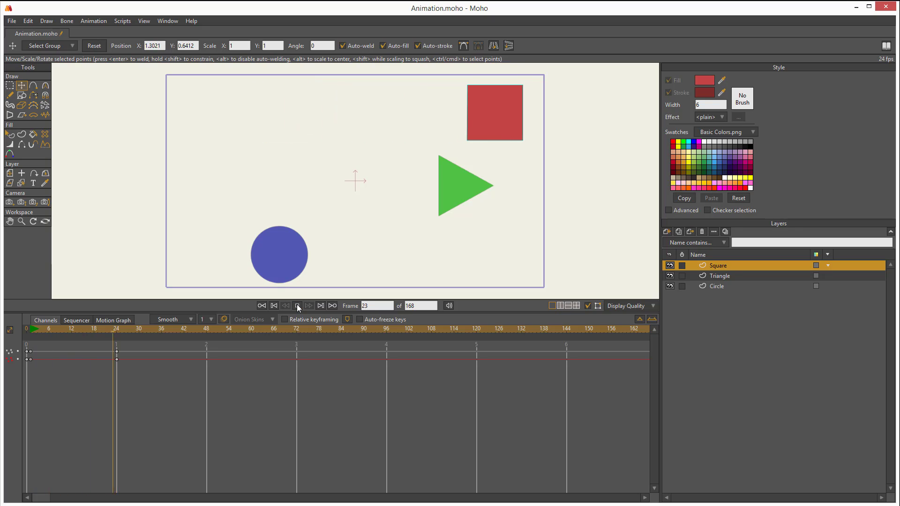
{"action": "left_click", "coordinate": [298, 306]}
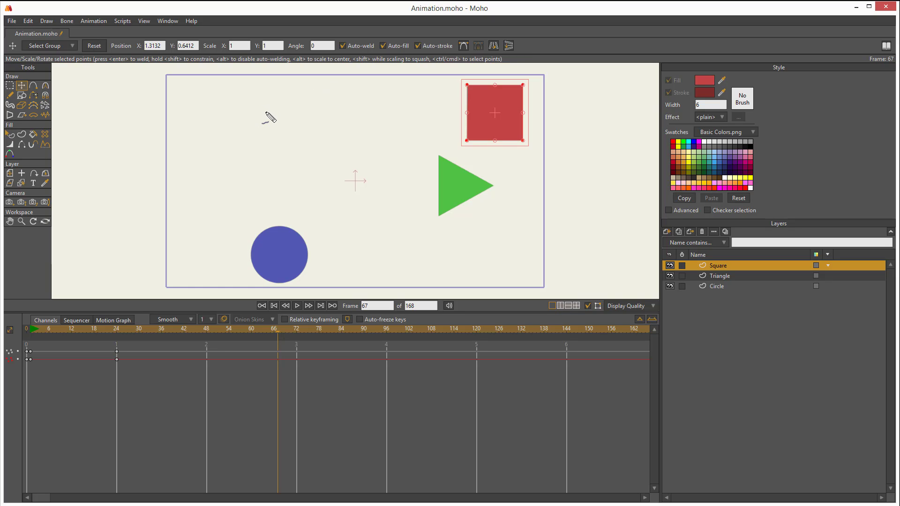
{"action": "mouse_move", "coordinate": [273, 94]}
{"action": "left_mouse_down"}
{"action": "mouse_move", "coordinate": [269, 147]}
{"action": "mouse_move", "coordinate": [308, 94]}
{"action": "mouse_move", "coordinate": [247, 101]}
{"action": "left_mouse_up"}
{"action": "mouse_move", "coordinate": [321, 111]}
{"action": "left_mouse_down"}
{"action": "mouse_move", "coordinate": [459, 107]}
{"action": "mouse_move", "coordinate": [440, 116]}
{"action": "left_mouse_up"}
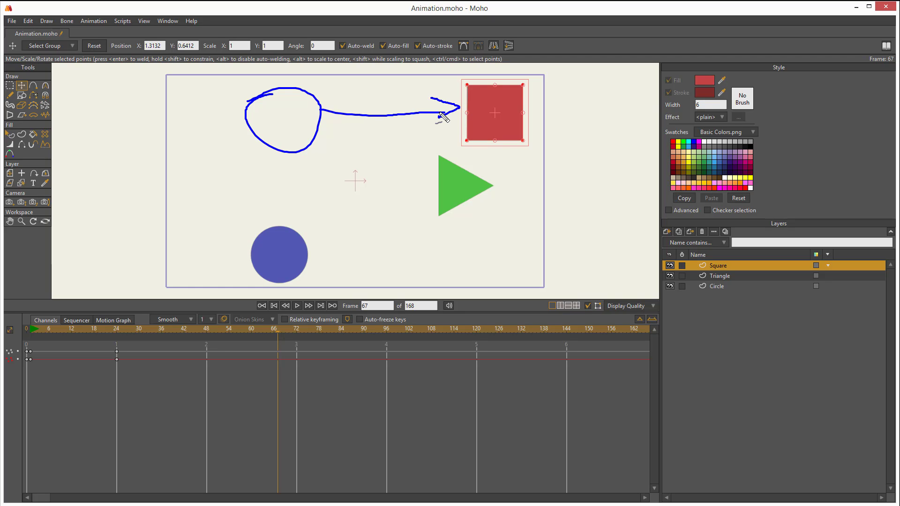
{"action": "key", "text": "e"}
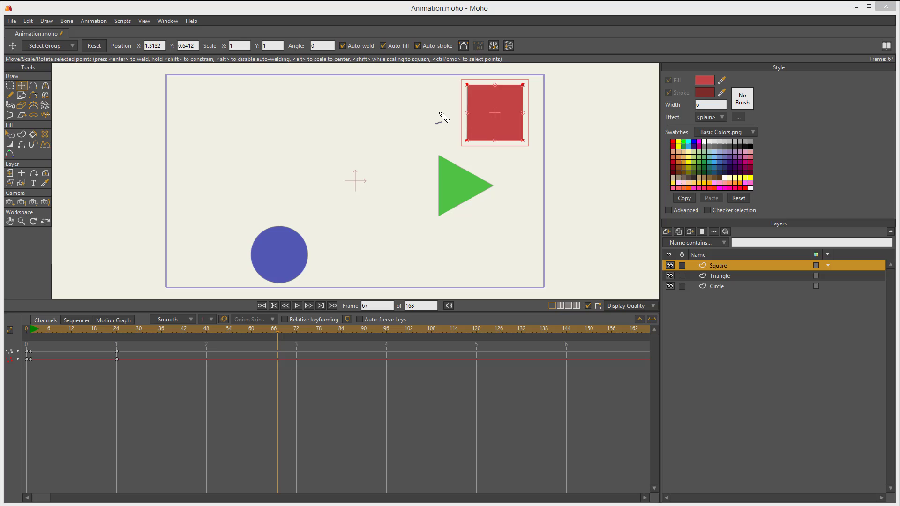
{"action": "key", "text": "Escape"}
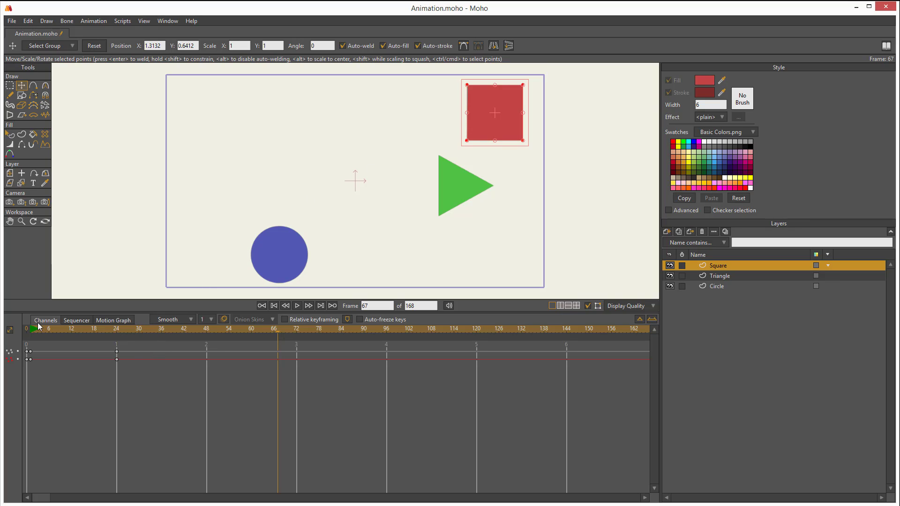
Drag the square's end keyframes from frame 24 to frame 72 and play back the slower slide
{"action": "left_click_drag", "start_coordinate": [39, 328], "coordinate": [297, 322]}
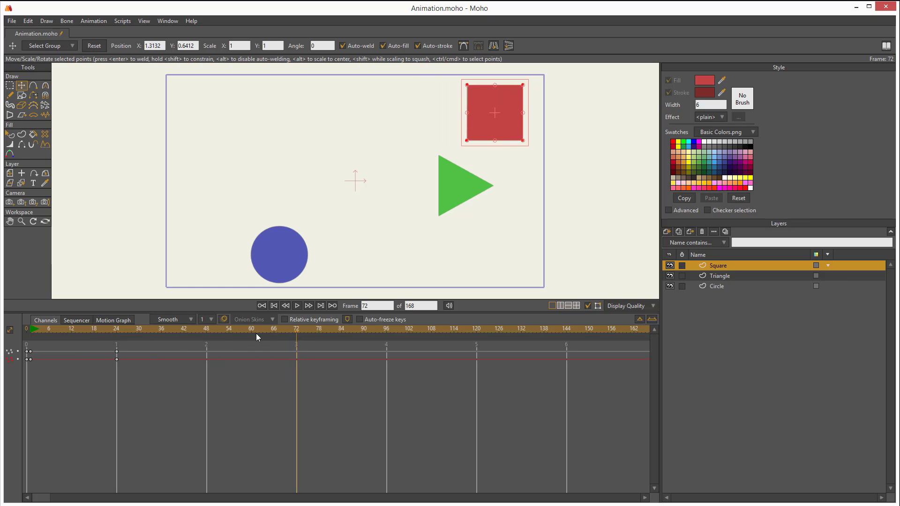
{"action": "left_click", "coordinate": [116, 356]}
{"action": "left_click_drag", "start_coordinate": [117, 360], "coordinate": [240, 364]}
{"action": "left_click_drag", "start_coordinate": [289, 330], "coordinate": [30, 341]}
{"action": "left_click", "coordinate": [297, 305]}
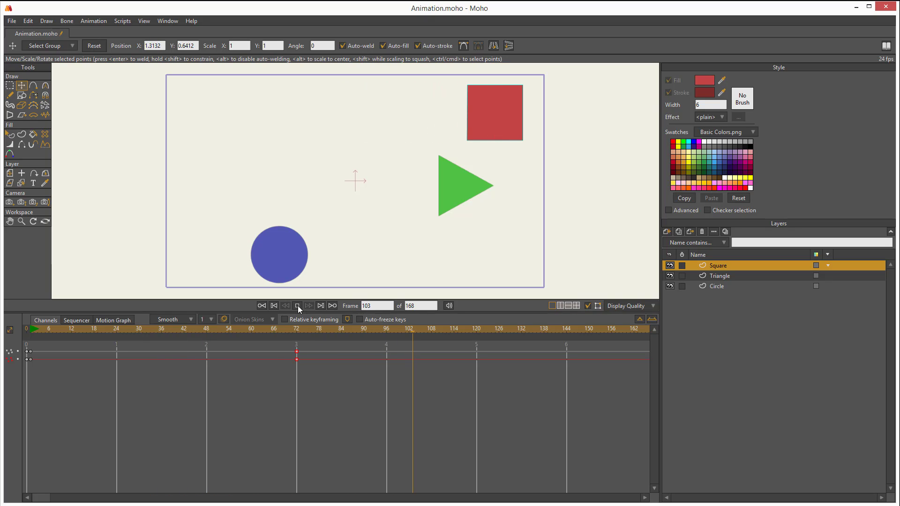
{"action": "left_click", "coordinate": [297, 306]}
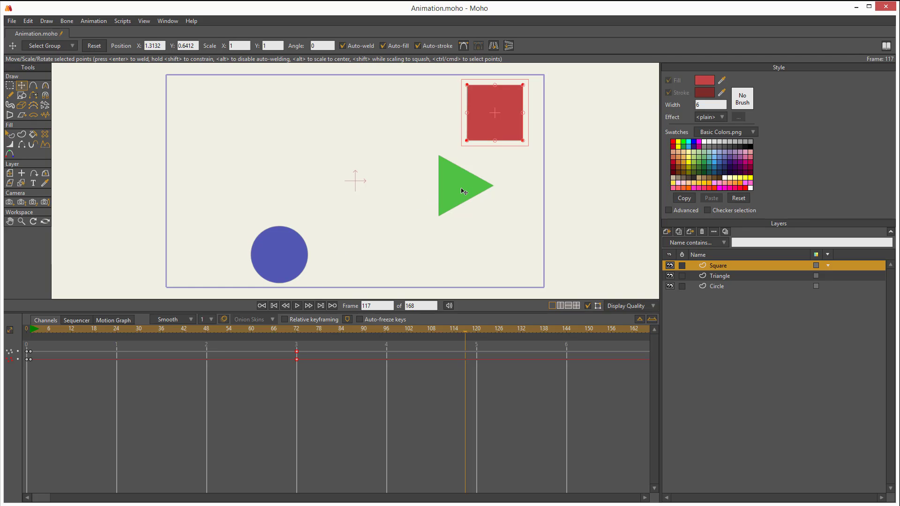
Select the Triangle layer in the Layers panel
{"action": "left_click", "coordinate": [724, 277]}
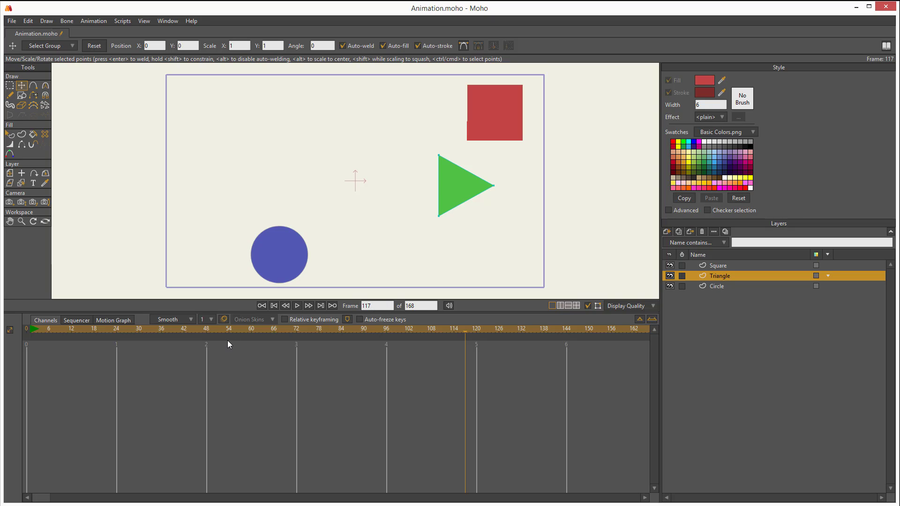
At frame 48, drag the triangle's top, right and bottom corners to reshape it
{"action": "left_click_drag", "start_coordinate": [228, 330], "coordinate": [30, 328]}
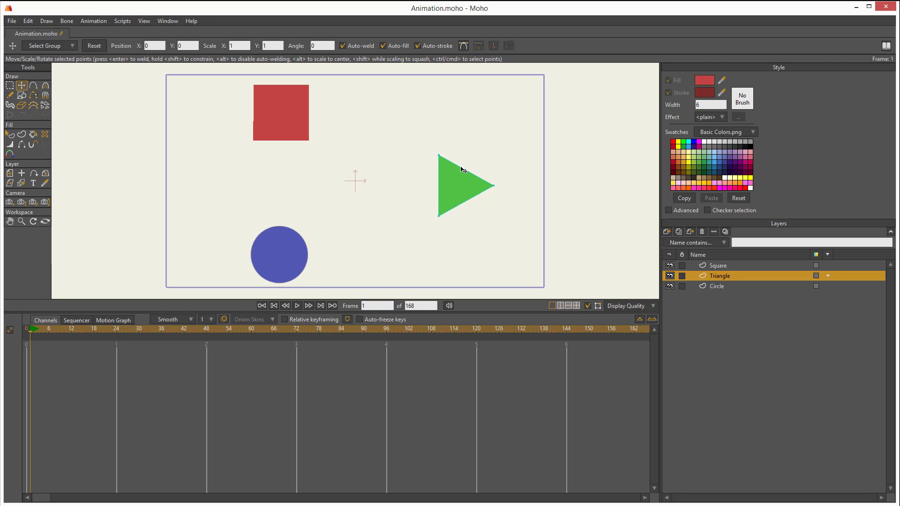
{"action": "left_click", "coordinate": [439, 155]}
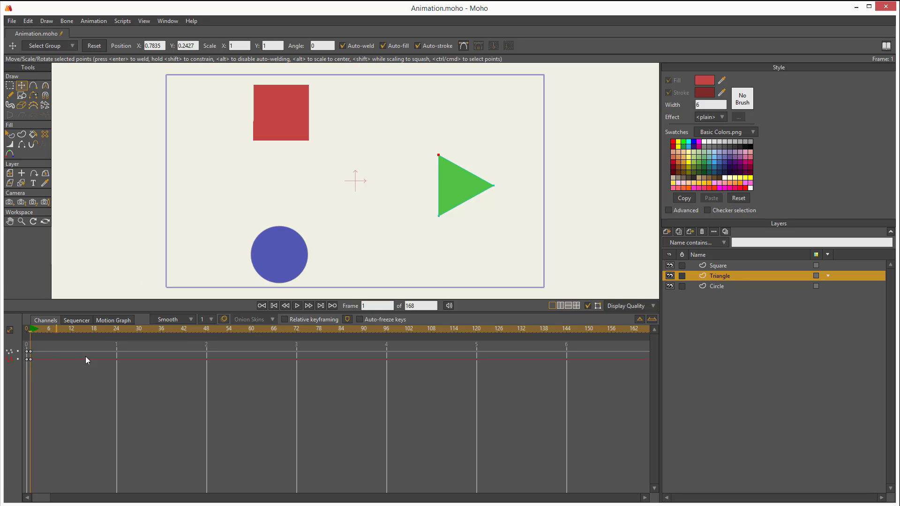
{"action": "left_click", "coordinate": [206, 331]}
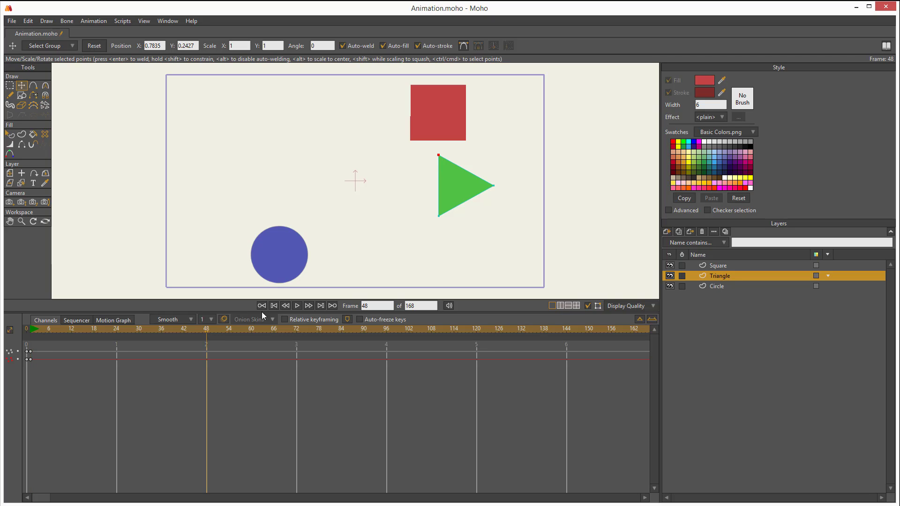
{"action": "left_click_drag", "start_coordinate": [439, 155], "coordinate": [400, 183]}
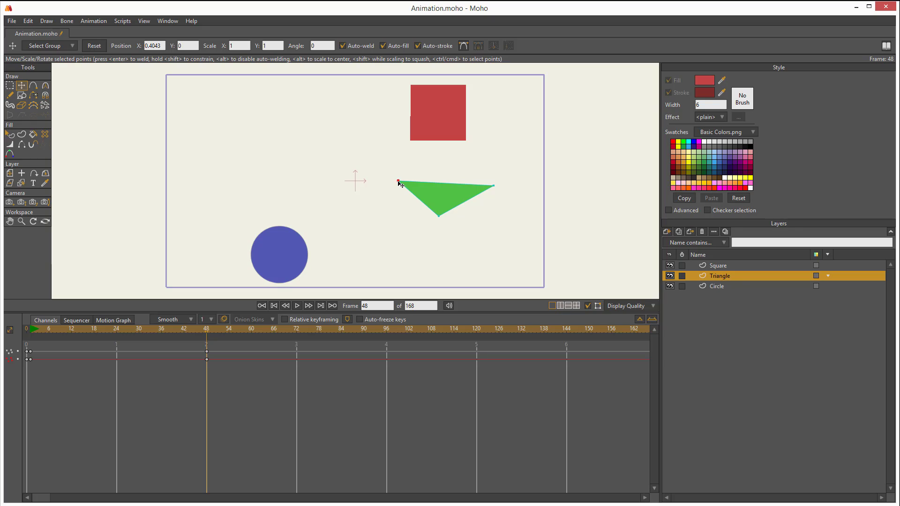
{"action": "left_click_drag", "start_coordinate": [494, 187], "coordinate": [460, 157]}
{"action": "left_click_drag", "start_coordinate": [439, 216], "coordinate": [493, 268]}
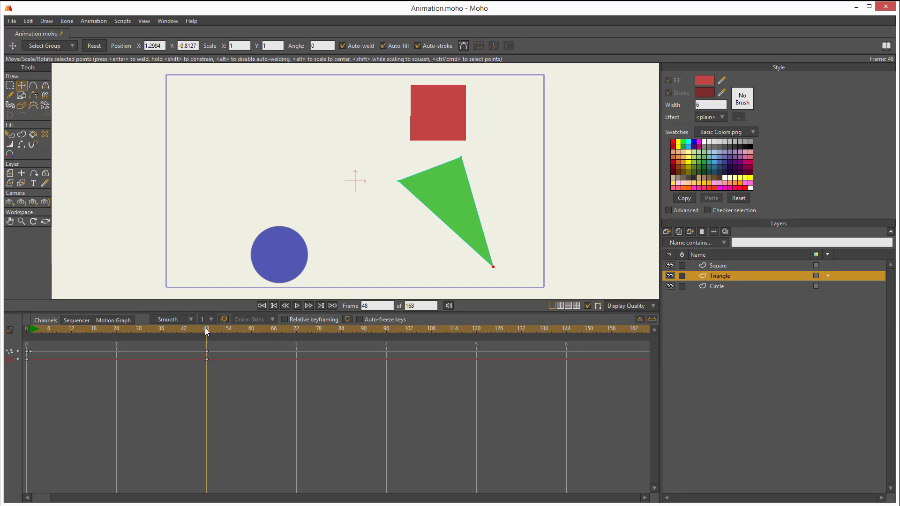
{"action": "left_click_drag", "start_coordinate": [206, 331], "coordinate": [31, 334]}
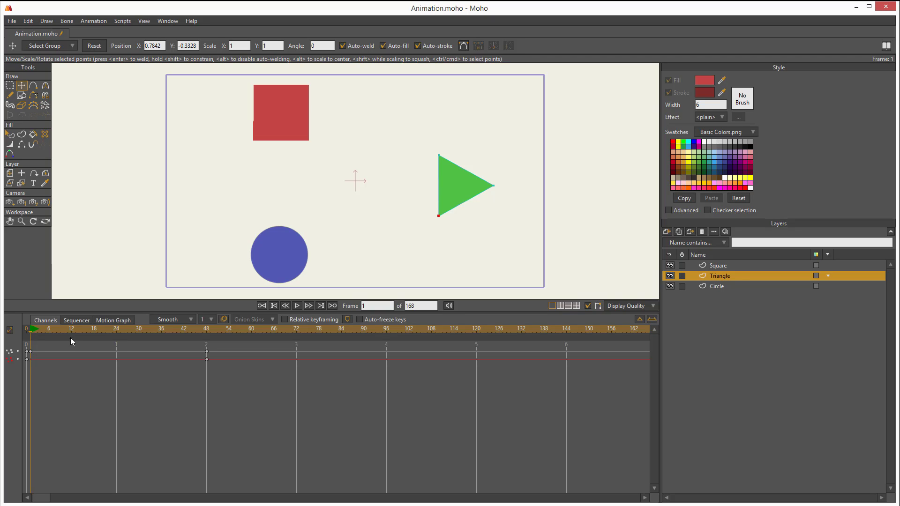
{"action": "left_click_drag", "start_coordinate": [360, 391], "coordinate": [255, 356]}
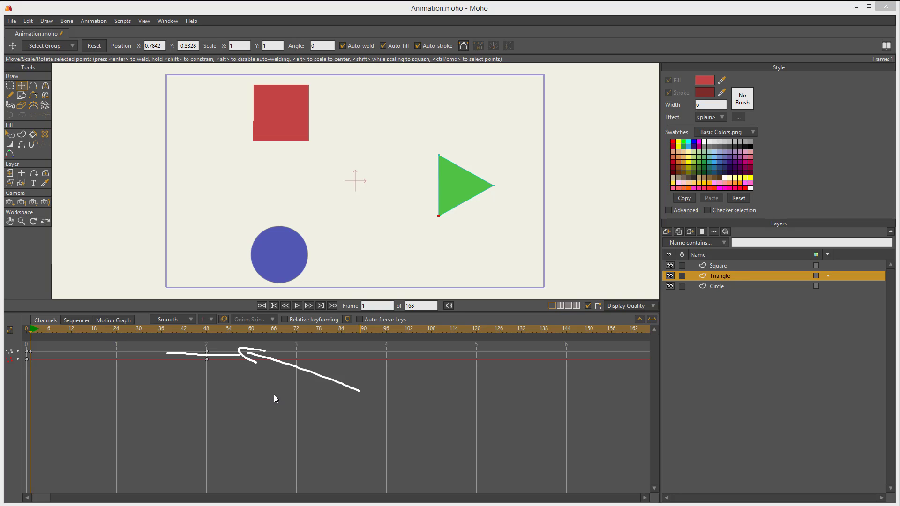
{"action": "left_click_drag", "start_coordinate": [232, 371], "coordinate": [211, 361]}
{"action": "left_click_drag", "start_coordinate": [459, 216], "coordinate": [423, 214]}
{"action": "mouse_move", "coordinate": [211, 359]}
{"action": "left_mouse_down"}
{"action": "mouse_move", "coordinate": [425, 229]}
{"action": "mouse_move", "coordinate": [417, 251]}
{"action": "left_mouse_up"}
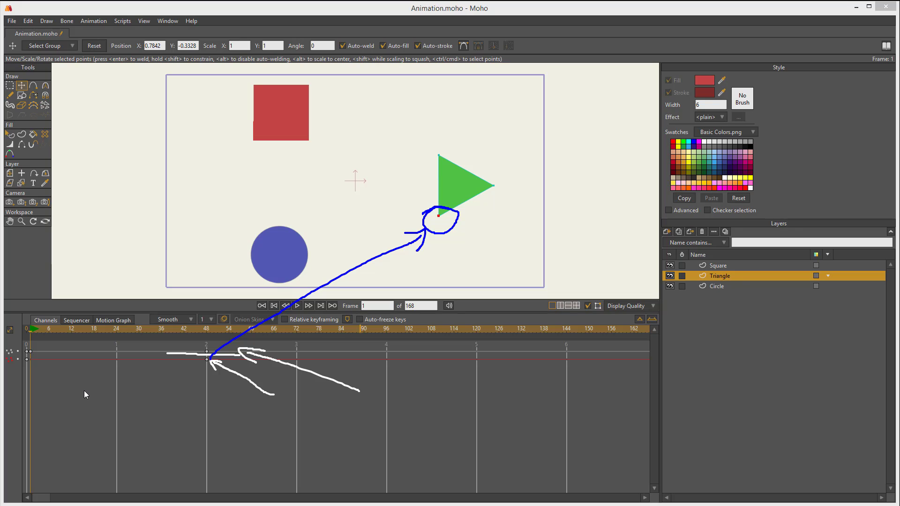
{"action": "key", "text": "Escape"}
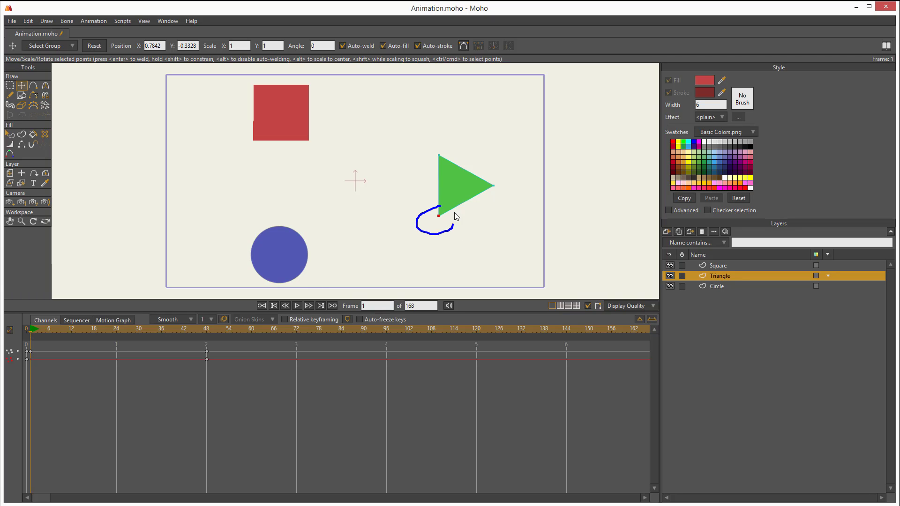
{"action": "left_click_drag", "start_coordinate": [454, 212], "coordinate": [445, 207]}
{"action": "mouse_move", "coordinate": [484, 177]}
{"action": "left_mouse_down"}
{"action": "mouse_move", "coordinate": [488, 202]}
{"action": "mouse_move", "coordinate": [484, 174]}
{"action": "left_mouse_up"}
{"action": "mouse_move", "coordinate": [427, 149]}
{"action": "left_mouse_down"}
{"action": "mouse_move", "coordinate": [453, 165]}
{"action": "mouse_move", "coordinate": [460, 135]}
{"action": "mouse_move", "coordinate": [427, 140]}
{"action": "mouse_move", "coordinate": [433, 155]}
{"action": "mouse_move", "coordinate": [162, 241]}
{"action": "mouse_move", "coordinate": [106, 277]}
{"action": "mouse_move", "coordinate": [48, 343]}
{"action": "left_mouse_up"}
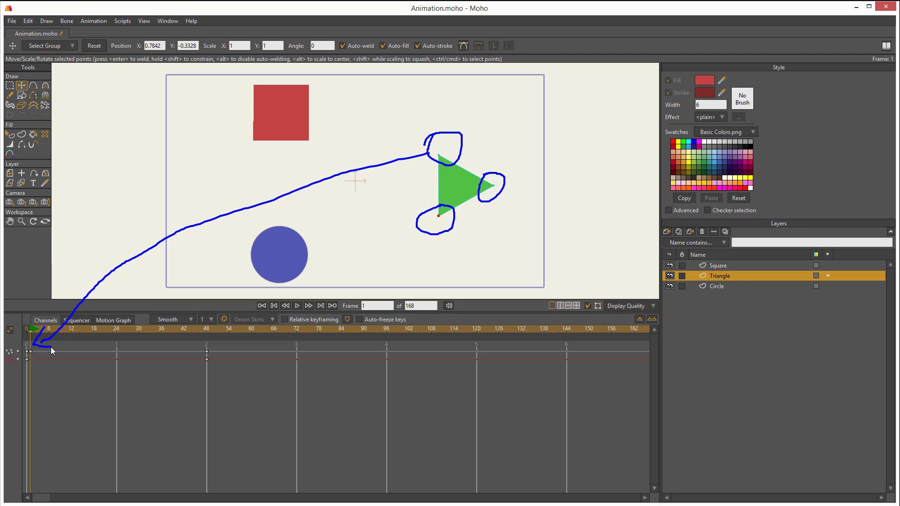
{"action": "key", "text": "Escape"}
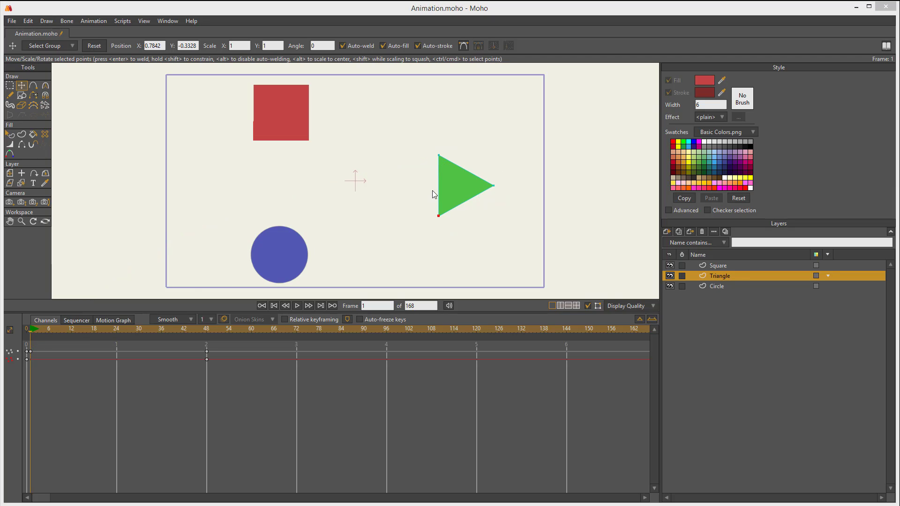
{"action": "left_click", "coordinate": [438, 156]}
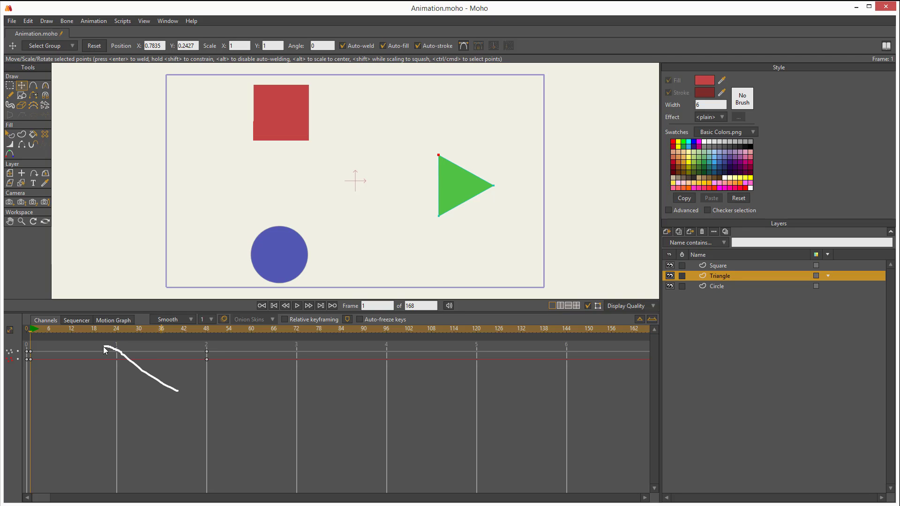
{"action": "left_click_drag", "start_coordinate": [71, 351], "coordinate": [72, 355]}
{"action": "left_click_drag", "start_coordinate": [716, 277], "coordinate": [519, 345]}
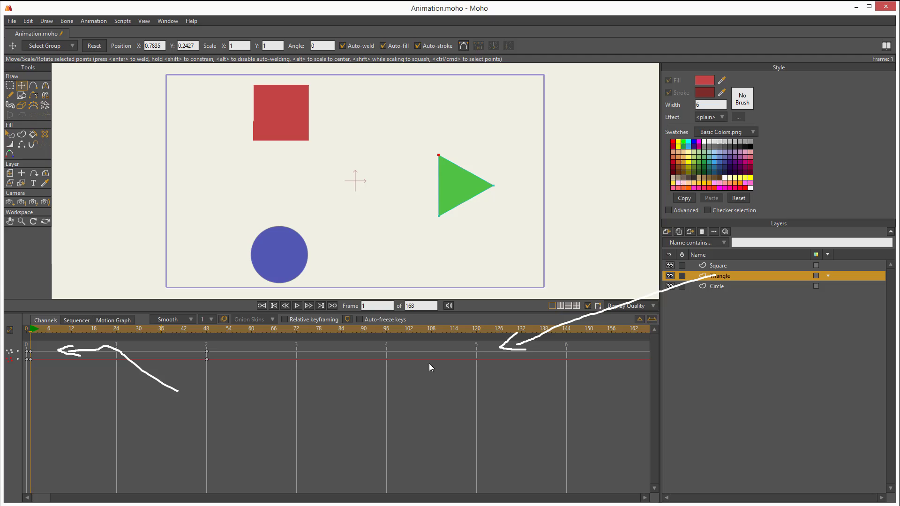
{"action": "left_click_drag", "start_coordinate": [230, 373], "coordinate": [218, 361]}
{"action": "mouse_move", "coordinate": [289, 396]}
{"action": "left_mouse_down"}
{"action": "mouse_move", "coordinate": [327, 309]}
{"action": "mouse_move", "coordinate": [379, 231]}
{"action": "mouse_move", "coordinate": [400, 231]}
{"action": "mouse_move", "coordinate": [394, 205]}
{"action": "mouse_move", "coordinate": [353, 243]}
{"action": "left_mouse_up"}
{"action": "key", "text": "Escape"}
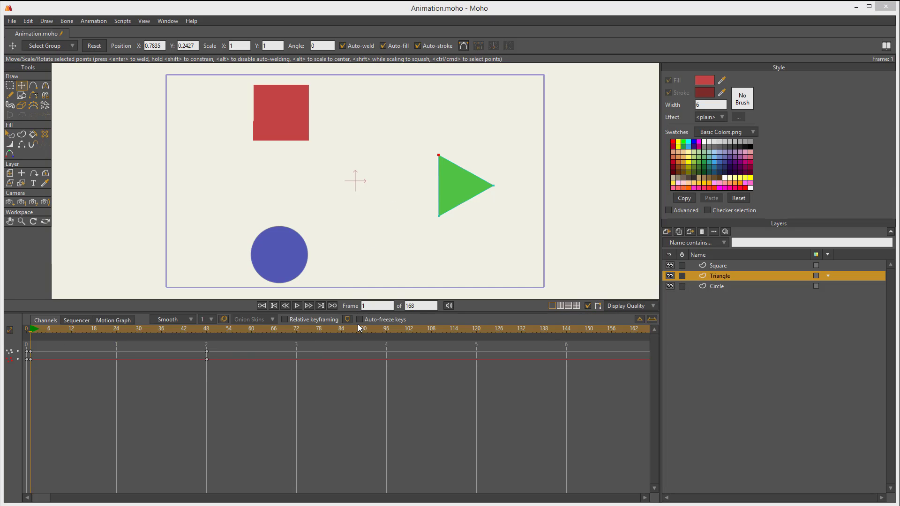
{"action": "left_click_drag", "start_coordinate": [334, 406], "coordinate": [190, 364]}
{"action": "mouse_move", "coordinate": [369, 426]}
{"action": "left_mouse_down"}
{"action": "mouse_move", "coordinate": [375, 357]}
{"action": "mouse_move", "coordinate": [412, 207]}
{"action": "left_mouse_up"}
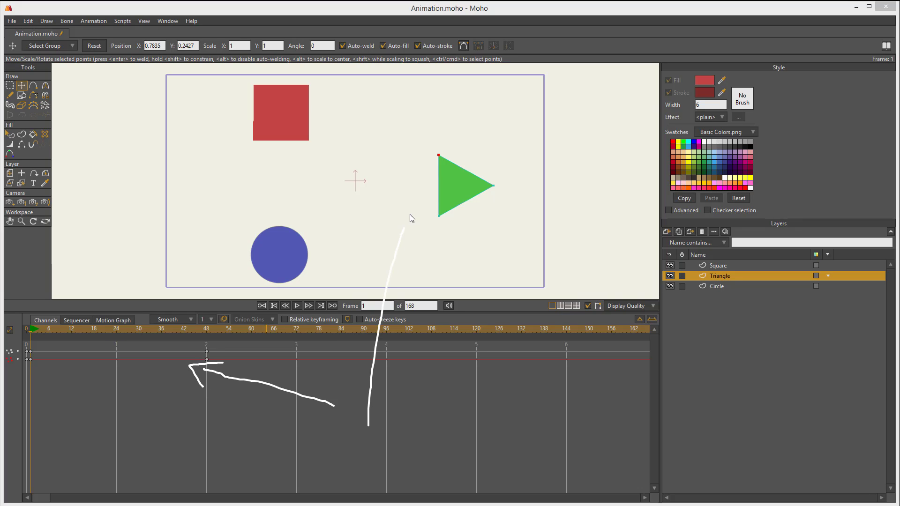
{"action": "left_click", "coordinate": [416, 242]}
{"action": "mouse_move", "coordinate": [426, 350]}
{"action": "left_mouse_down"}
{"action": "mouse_move", "coordinate": [479, 320]}
{"action": "mouse_move", "coordinate": [649, 282]}
{"action": "left_mouse_up"}
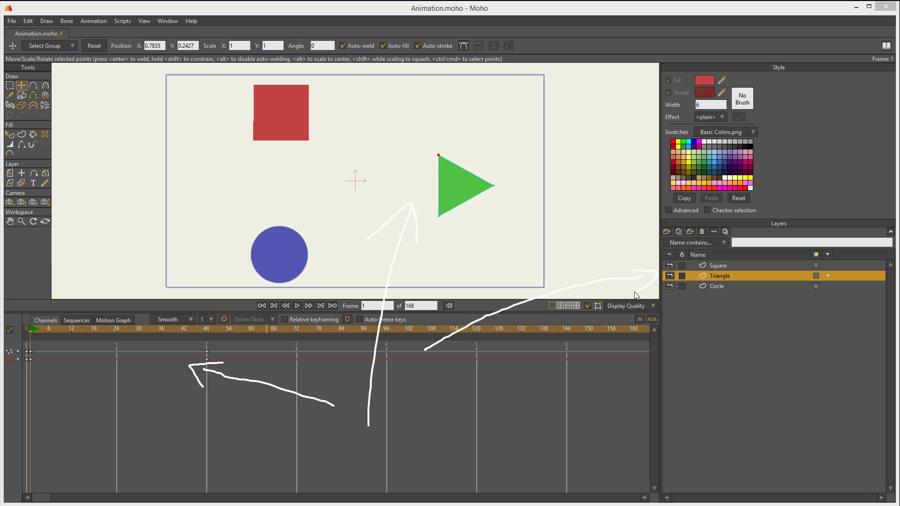
{"action": "key", "text": "Escape"}
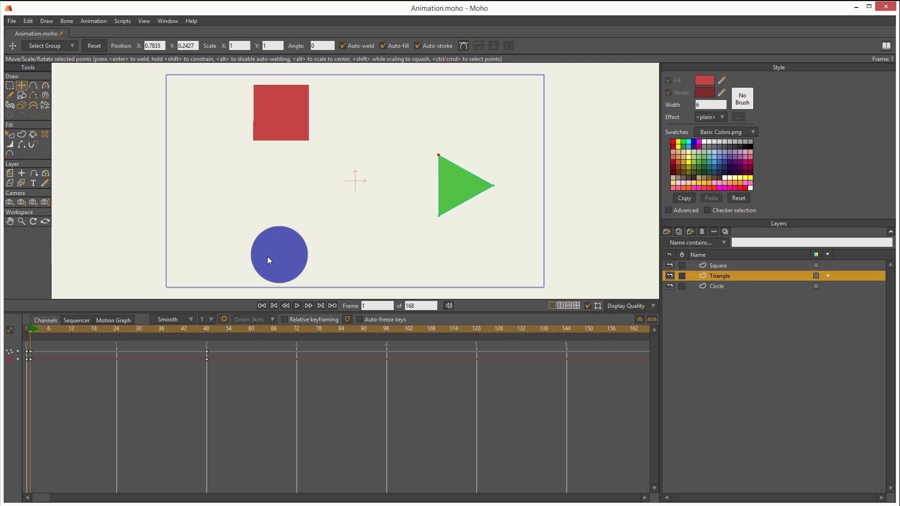
Select all of the Circle layer's points and move the blue circle to the top-left at frame 96
{"action": "left_click", "coordinate": [722, 290]}
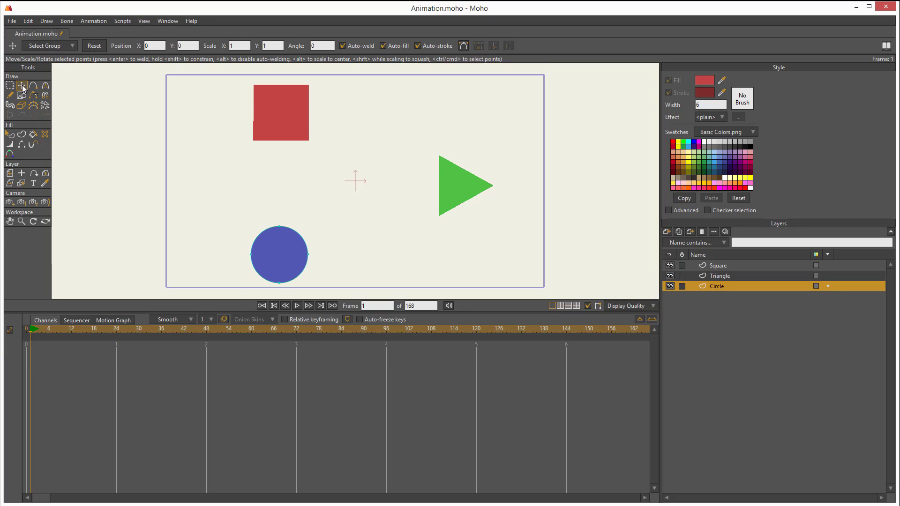
{"action": "left_click", "coordinate": [281, 257]}
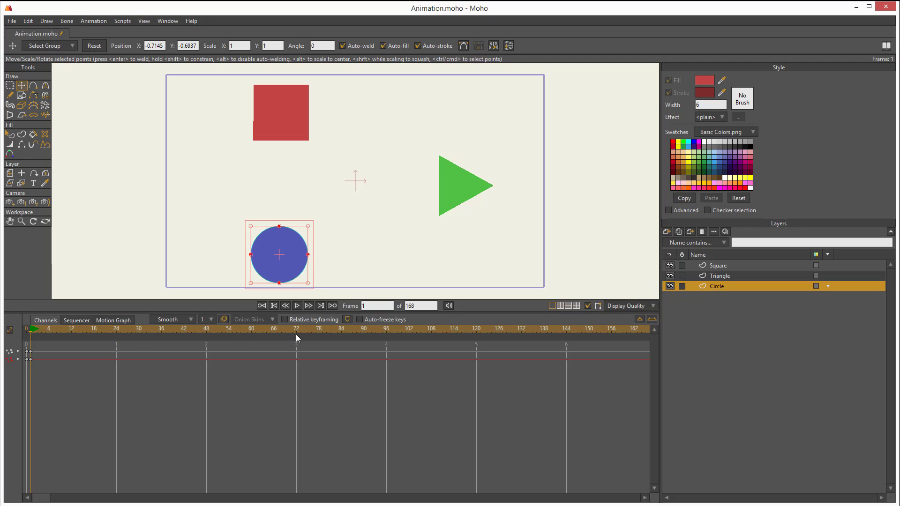
{"action": "left_click", "coordinate": [387, 330]}
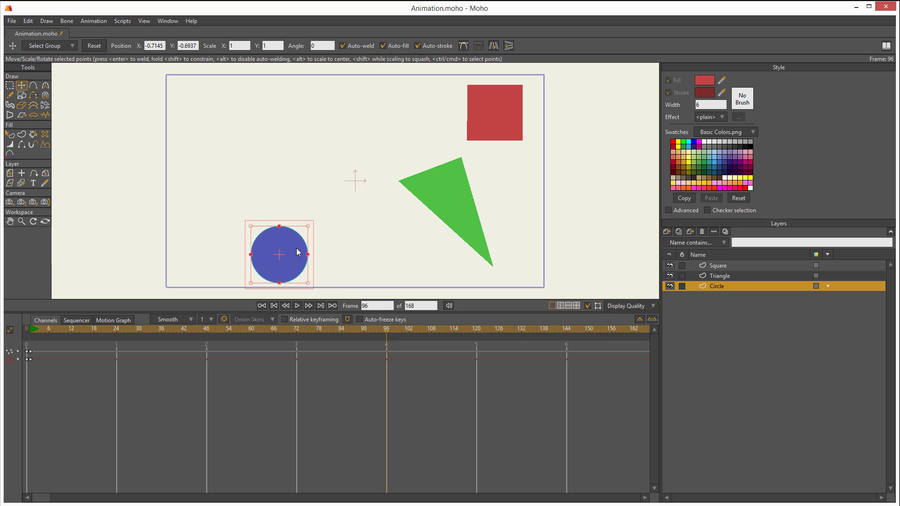
{"action": "left_click_drag", "start_coordinate": [292, 252], "coordinate": [211, 111]}
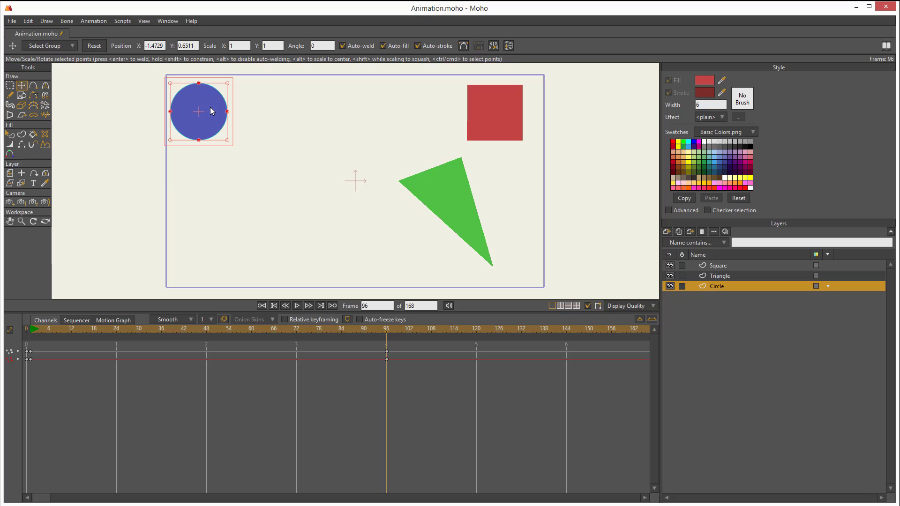
{"action": "left_click_drag", "start_coordinate": [34, 332], "coordinate": [207, 332]}
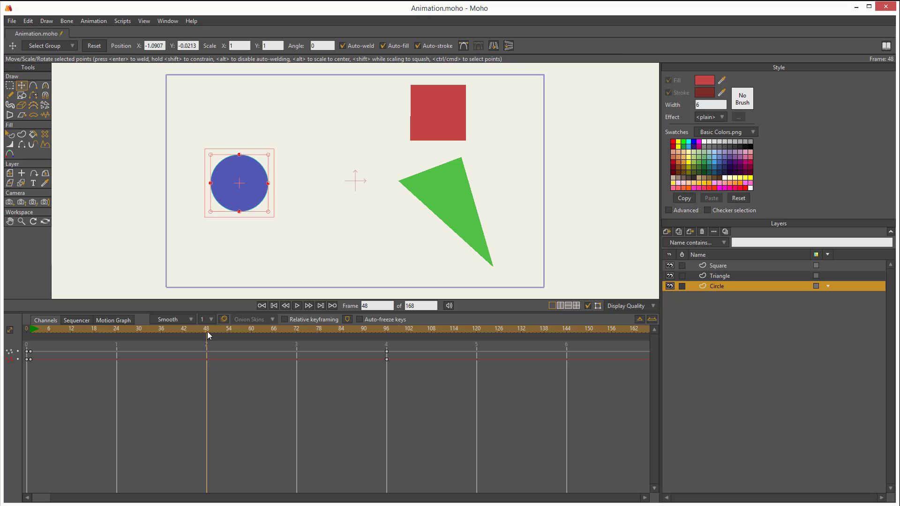
Add a frame-48 keyframe for the circle, then copy and paste it onto frame 72
{"action": "mouse_move", "coordinate": [207, 331]}
{"action": "left_mouse_down"}
{"action": "mouse_move", "coordinate": [389, 331]}
{"action": "mouse_move", "coordinate": [208, 333]}
{"action": "left_mouse_up"}
{"action": "left_click", "coordinate": [249, 182]}
{"action": "left_click_drag", "start_coordinate": [43, 335], "coordinate": [285, 338]}
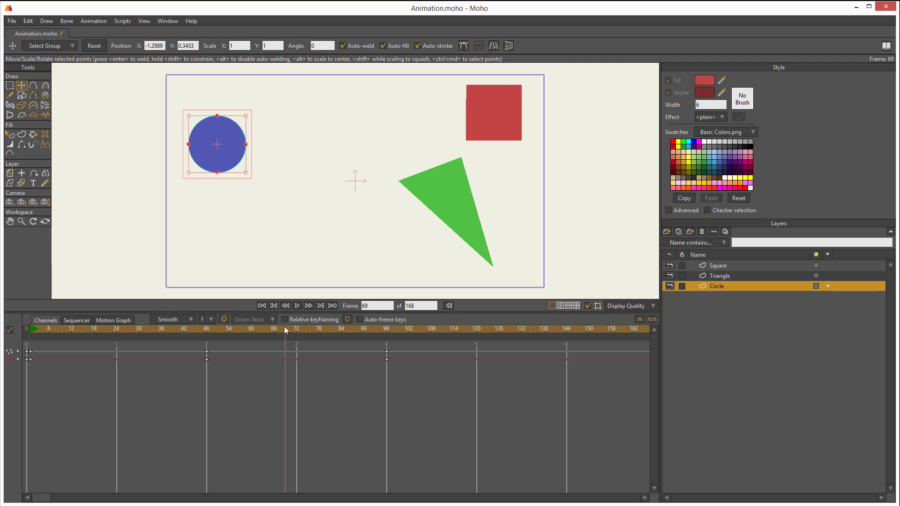
{"action": "left_click_drag", "start_coordinate": [285, 333], "coordinate": [299, 334]}
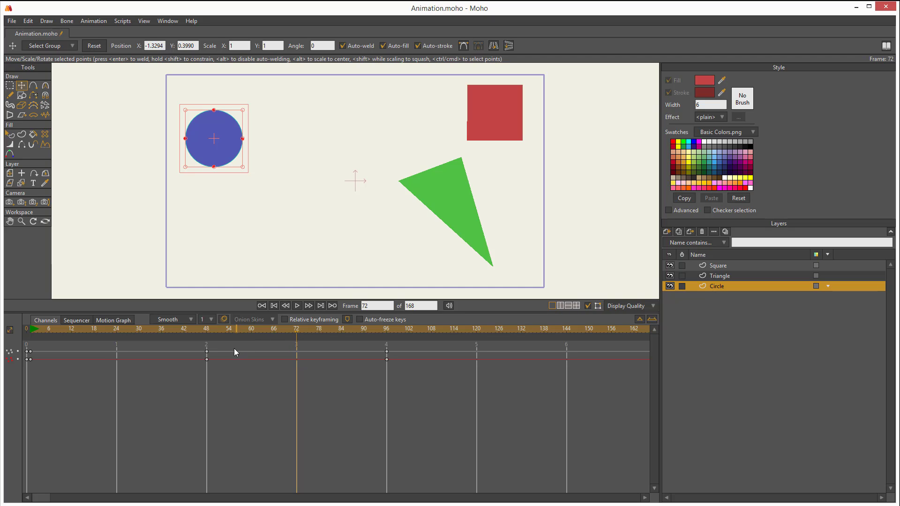
{"action": "mouse_move", "coordinate": [204, 346]}
{"action": "left_mouse_down"}
{"action": "mouse_move", "coordinate": [199, 356]}
{"action": "mouse_move", "coordinate": [215, 359]}
{"action": "mouse_move", "coordinate": [204, 350]}
{"action": "left_mouse_up"}
{"action": "key", "text": "Escape"}
{"action": "key", "text": "ctrl+c"}
{"action": "key", "text": "ctrl+v"}
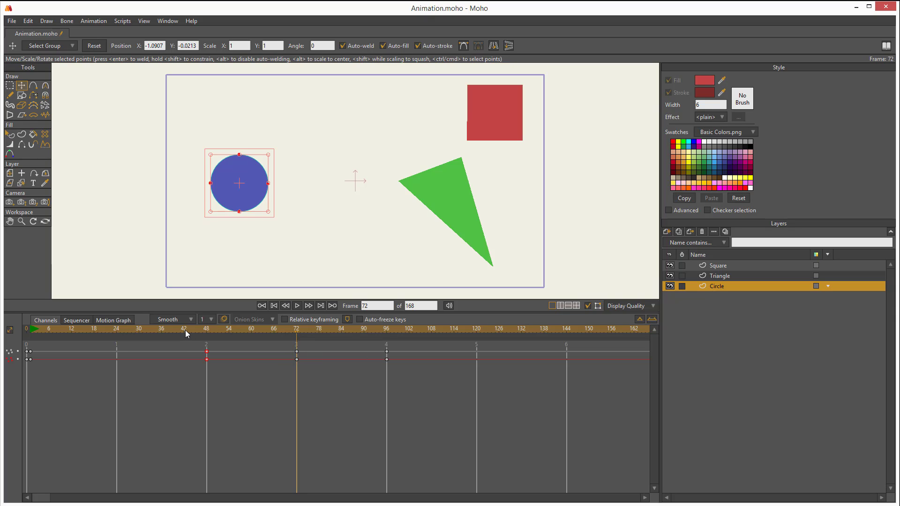
{"action": "left_click_drag", "start_coordinate": [186, 334], "coordinate": [388, 345]}
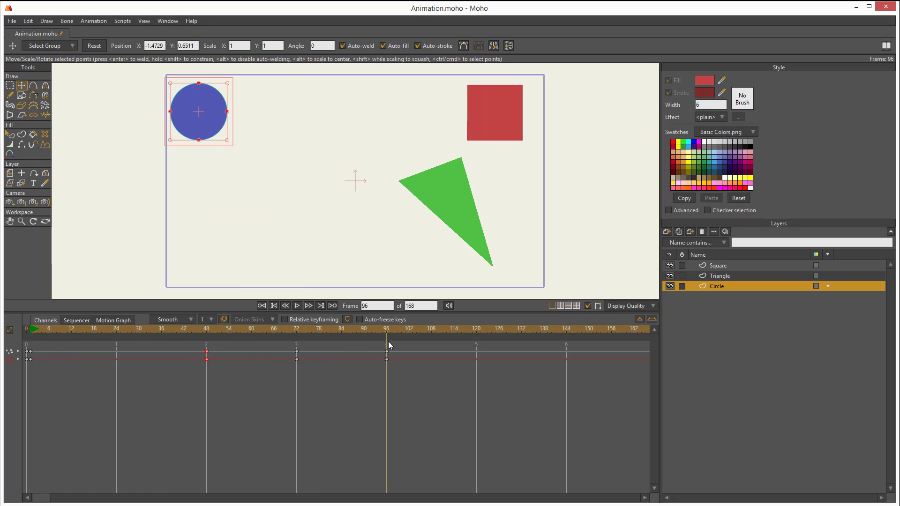
{"action": "left_click", "coordinate": [274, 305]}
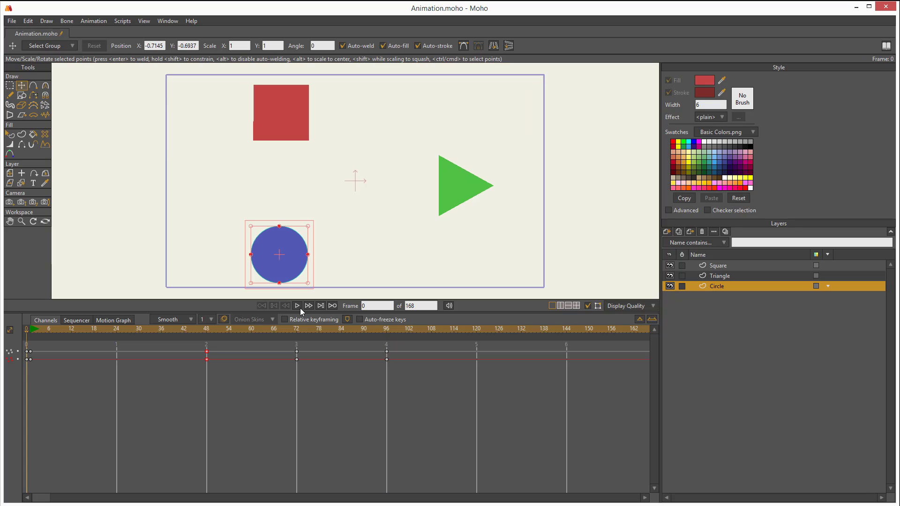
{"action": "left_click", "coordinate": [299, 305]}
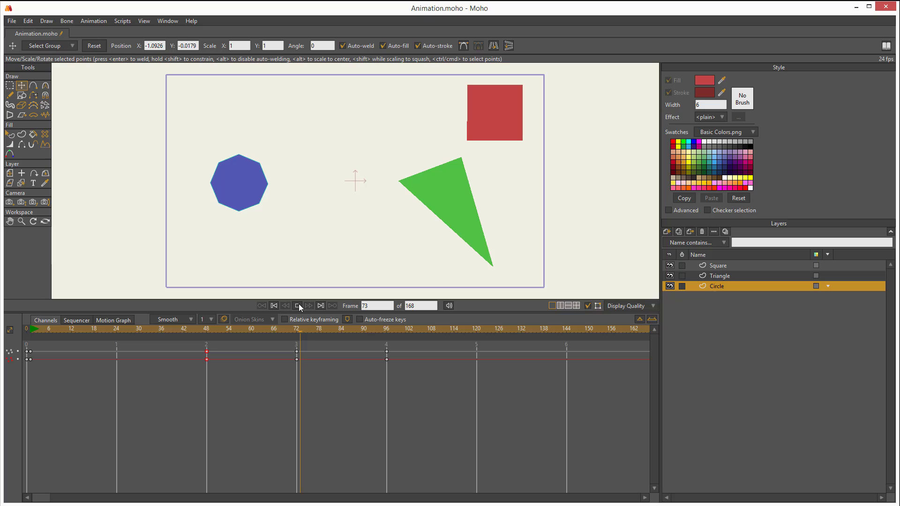
{"action": "left_click", "coordinate": [298, 306]}
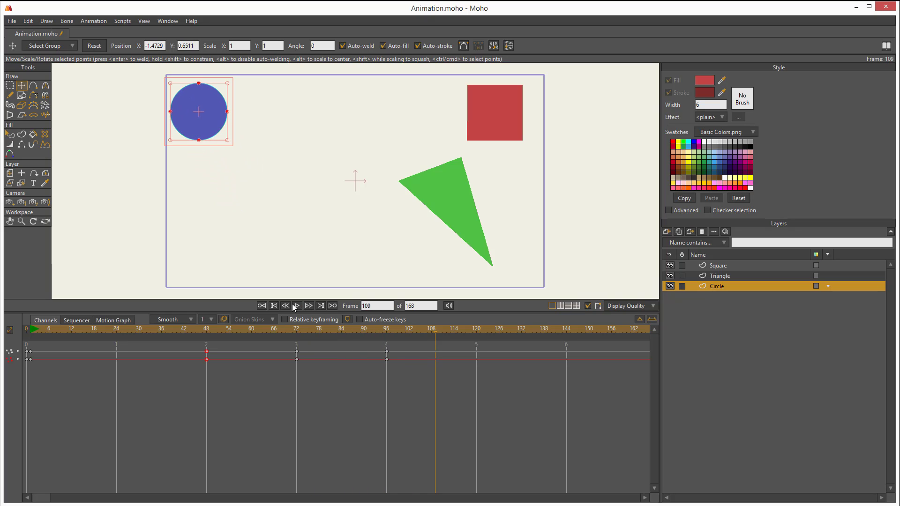
{"action": "left_click", "coordinate": [273, 305]}
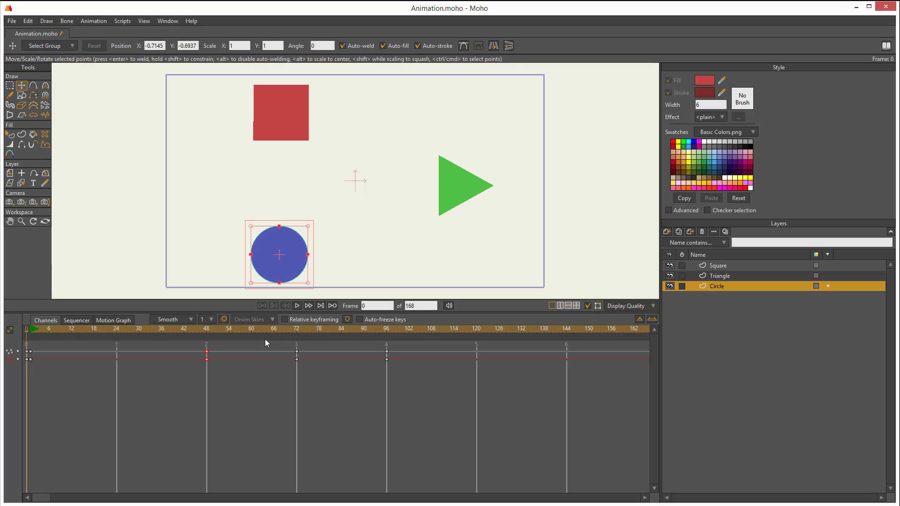
{"action": "left_click", "coordinate": [298, 306]}
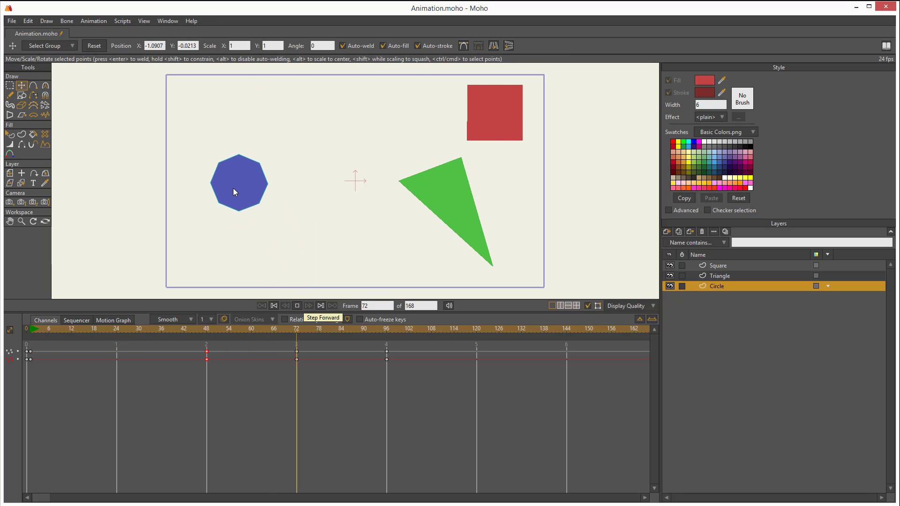
{"action": "left_click", "coordinate": [297, 305]}
{"action": "left_click", "coordinate": [272, 306]}
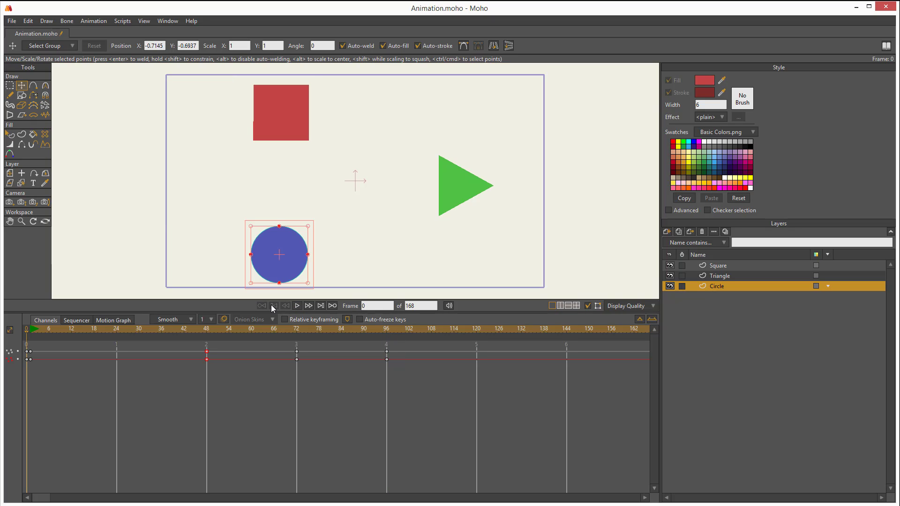
With the Eyedropper, sample the triangle's green, square's red, then circle's blue fill
{"action": "left_click", "coordinate": [47, 184]}
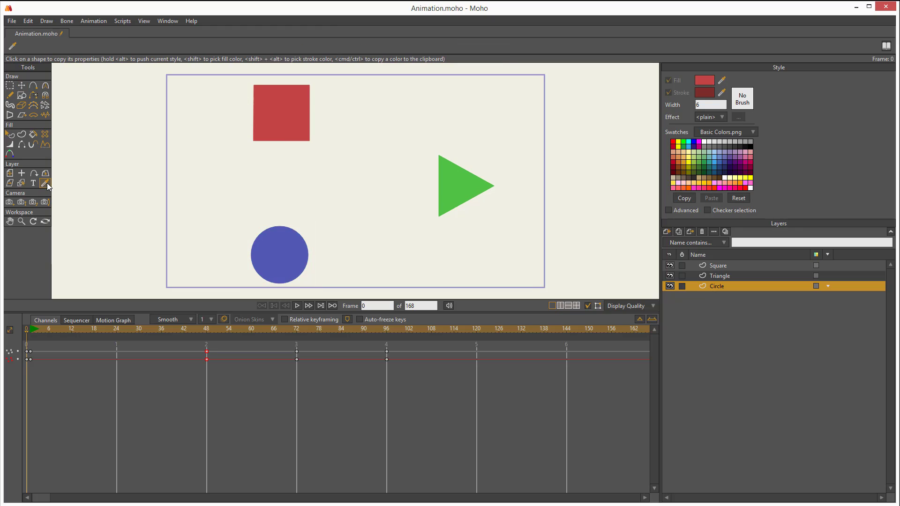
{"action": "left_click", "coordinate": [456, 185]}
{"action": "left_click", "coordinate": [283, 110]}
{"action": "left_click", "coordinate": [293, 246]}
Play the finished animation, rewind to the first frame and play it through again
{"action": "left_click", "coordinate": [299, 305]}
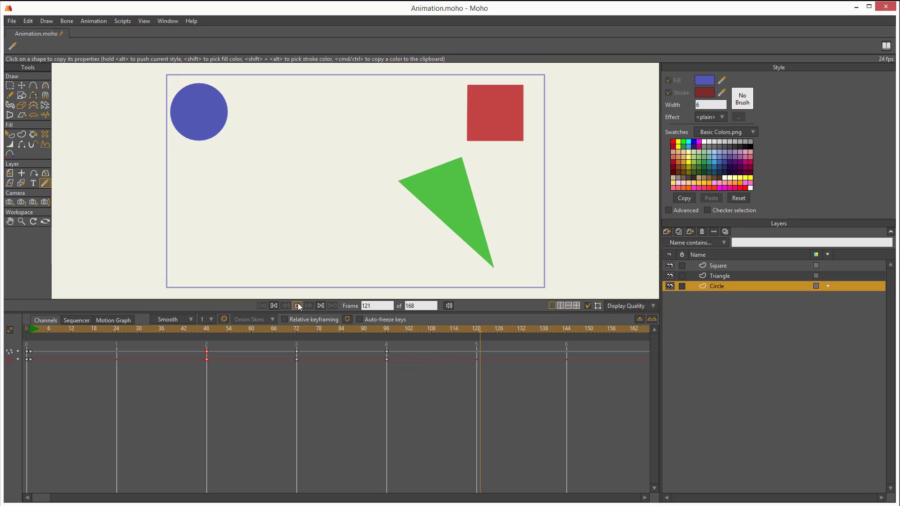
{"action": "left_click", "coordinate": [298, 306]}
{"action": "left_click", "coordinate": [275, 306]}
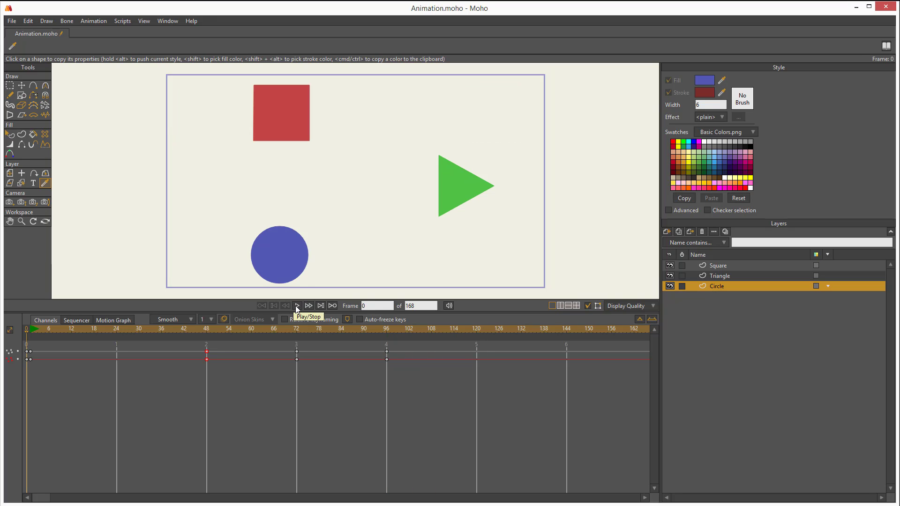
{"action": "left_click", "coordinate": [296, 306]}
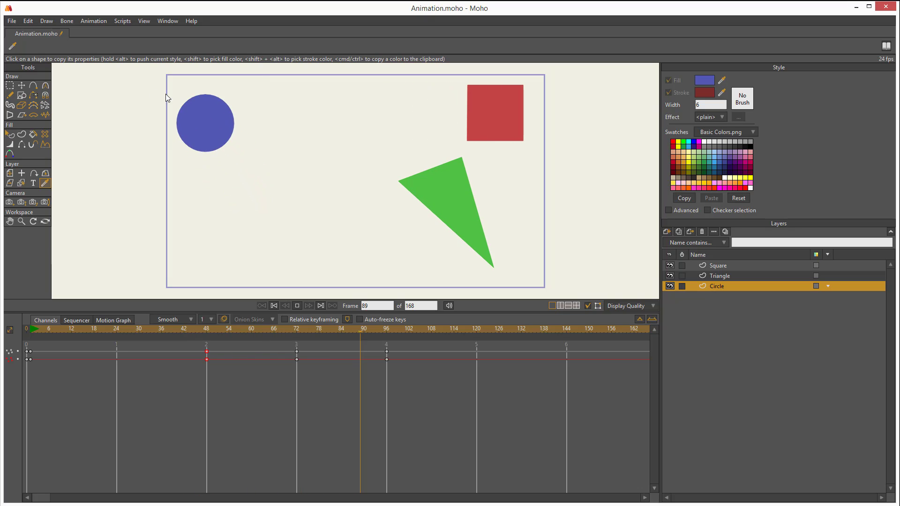
{"action": "left_click", "coordinate": [298, 306]}
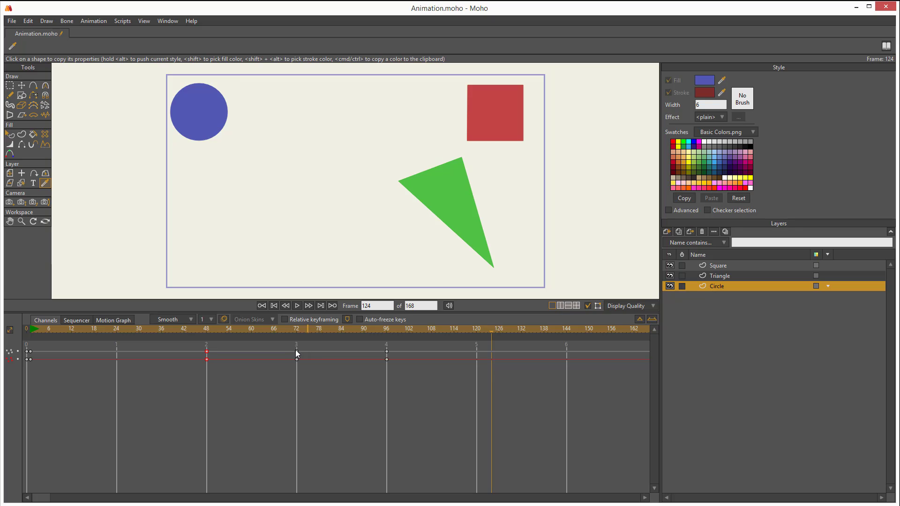
{"action": "mouse_move", "coordinate": [296, 349]}
{"action": "left_mouse_down"}
{"action": "mouse_move", "coordinate": [372, 317]}
{"action": "mouse_move", "coordinate": [617, 263]}
{"action": "mouse_move", "coordinate": [676, 268]}
{"action": "mouse_move", "coordinate": [678, 279]}
{"action": "left_mouse_up"}
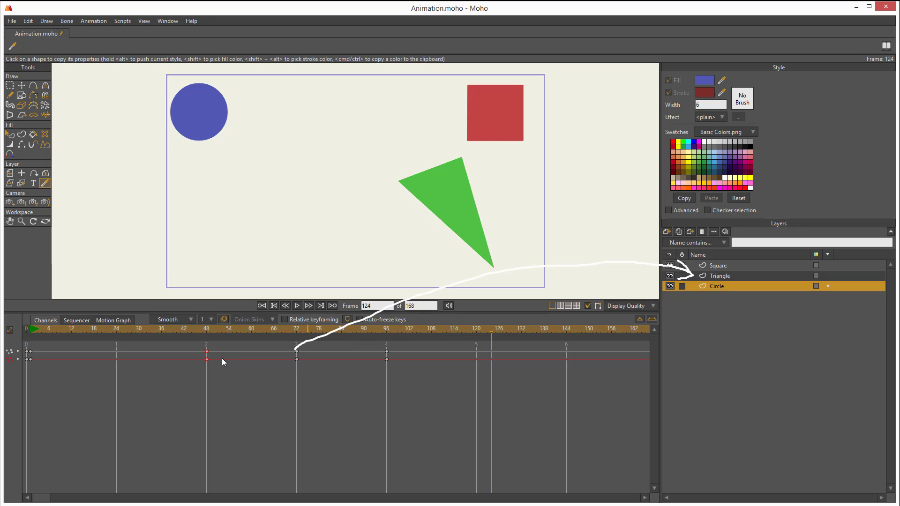
{"action": "mouse_move", "coordinate": [209, 359]}
{"action": "left_mouse_down"}
{"action": "mouse_move", "coordinate": [256, 311]}
{"action": "mouse_move", "coordinate": [273, 209]}
{"action": "mouse_move", "coordinate": [233, 144]}
{"action": "mouse_move", "coordinate": [219, 139]}
{"action": "mouse_move", "coordinate": [234, 131]}
{"action": "mouse_move", "coordinate": [214, 158]}
{"action": "left_mouse_up"}
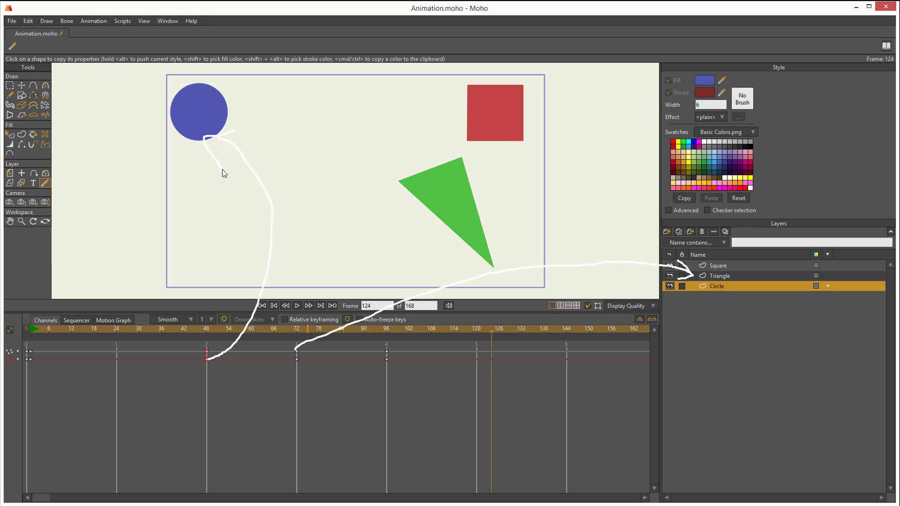
{"action": "key", "text": "Escape"}
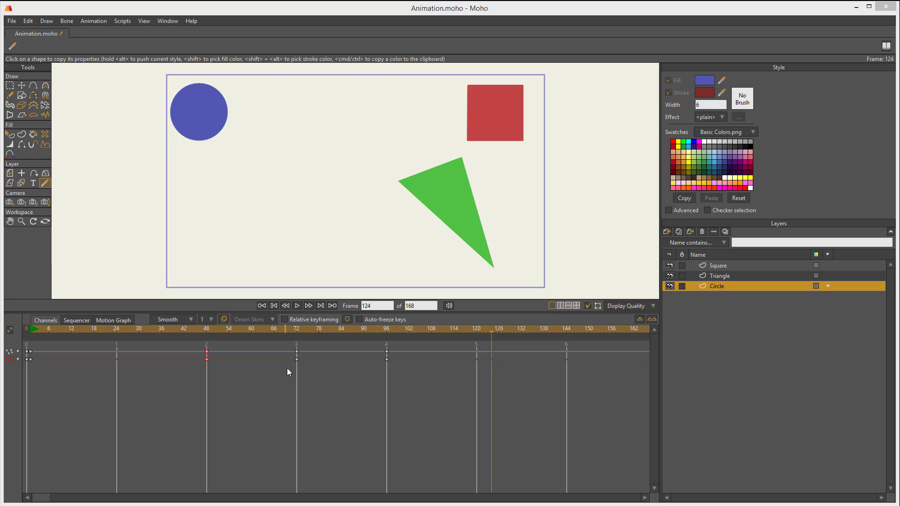
{"action": "mouse_move", "coordinate": [197, 372]}
{"action": "left_mouse_down"}
{"action": "mouse_move", "coordinate": [311, 387]}
{"action": "mouse_move", "coordinate": [349, 362]}
{"action": "mouse_move", "coordinate": [209, 336]}
{"action": "mouse_move", "coordinate": [157, 367]}
{"action": "mouse_move", "coordinate": [284, 395]}
{"action": "left_mouse_up"}
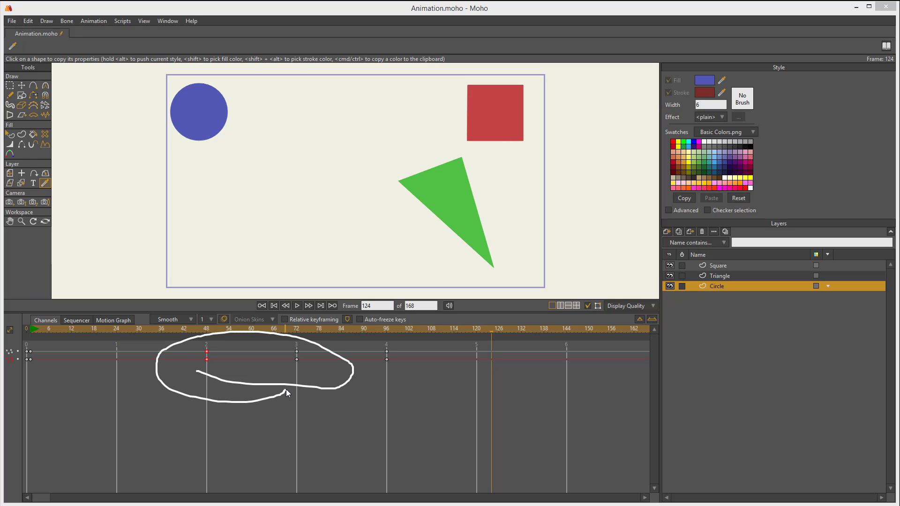